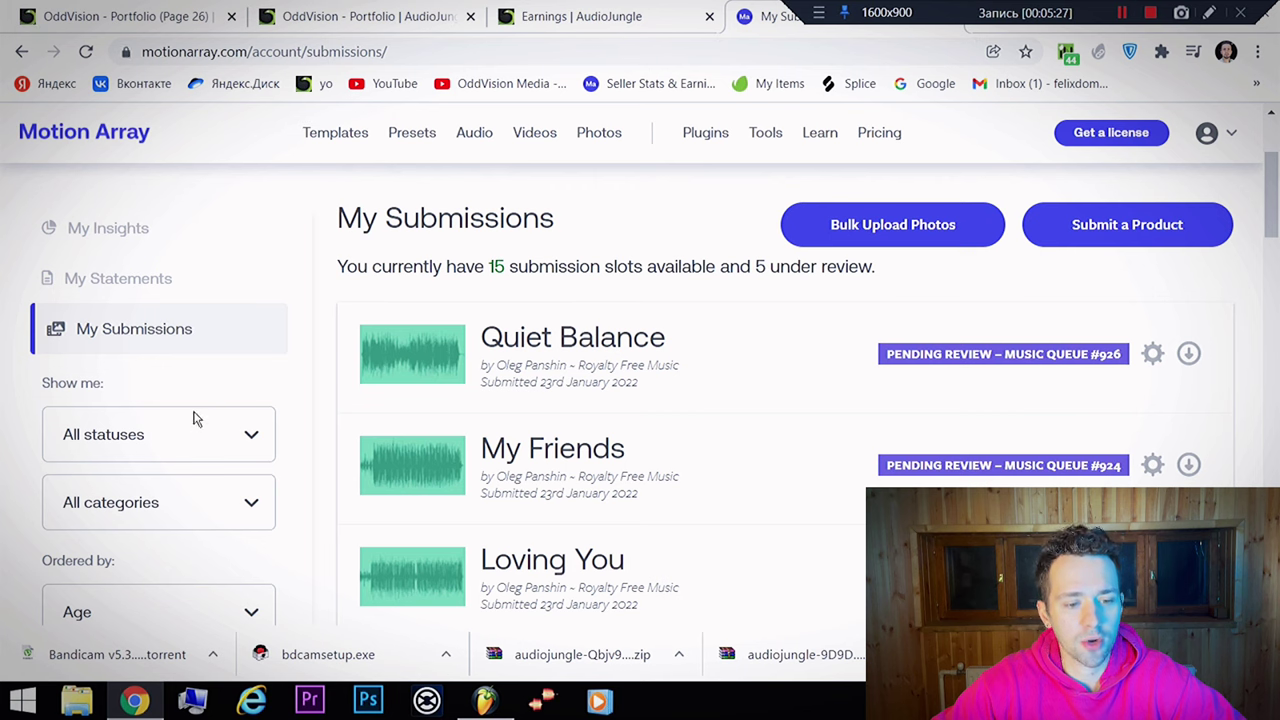
Step: Open the My Statements page on Motion Array and review the monthly payouts
{"action": "left_click", "coordinate": [158, 279]}
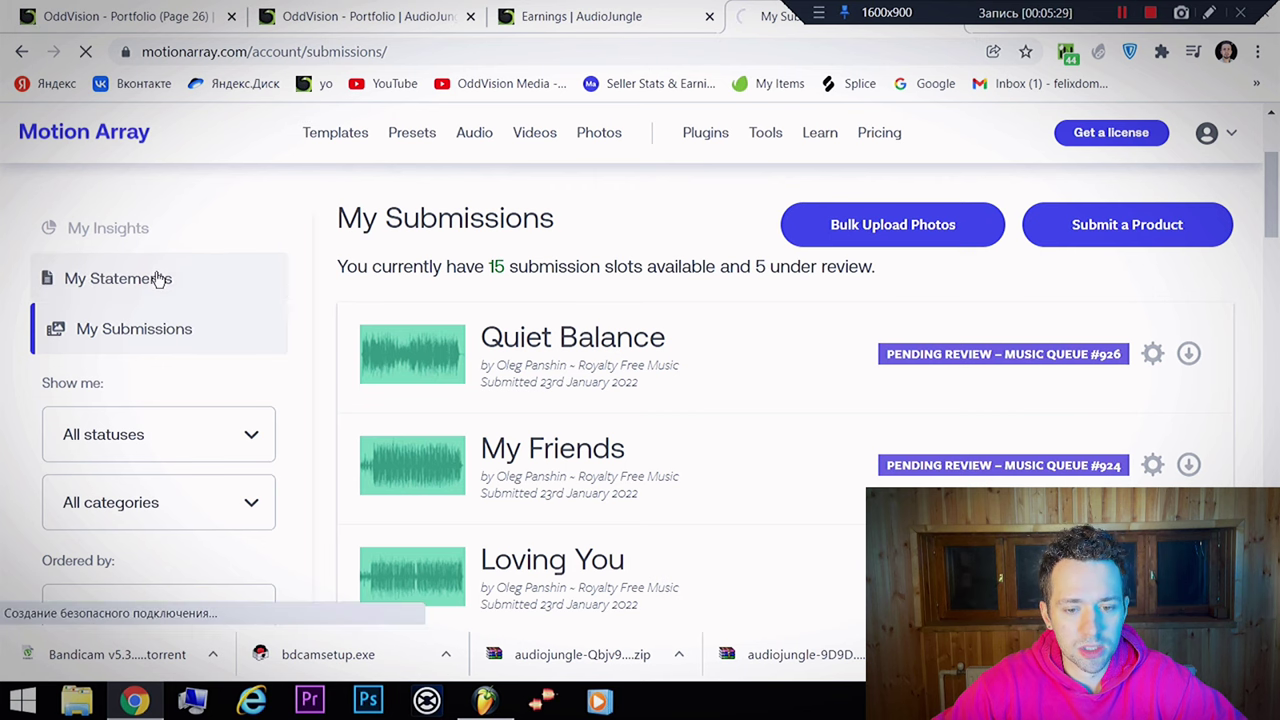
{"action": "scroll", "coordinate": [710, 377], "scroll_direction": "down", "scroll_amount": 5}
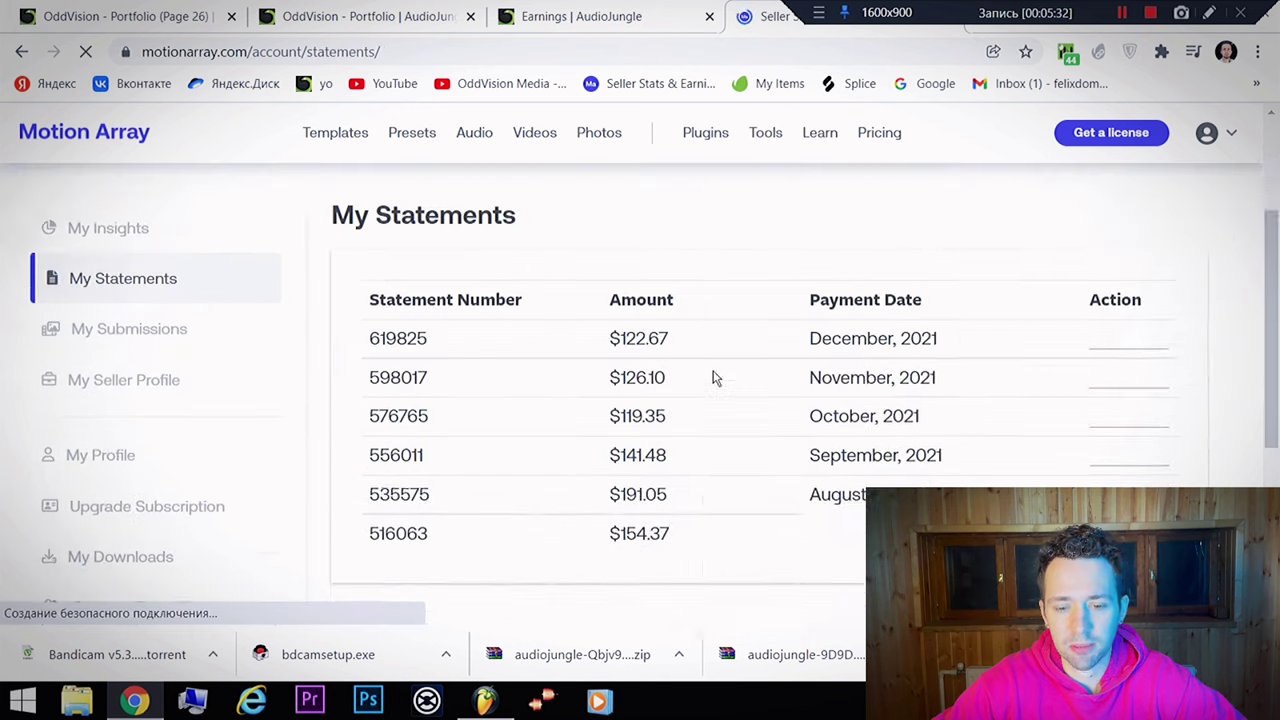
{"action": "left_click", "coordinate": [1257, 86]}
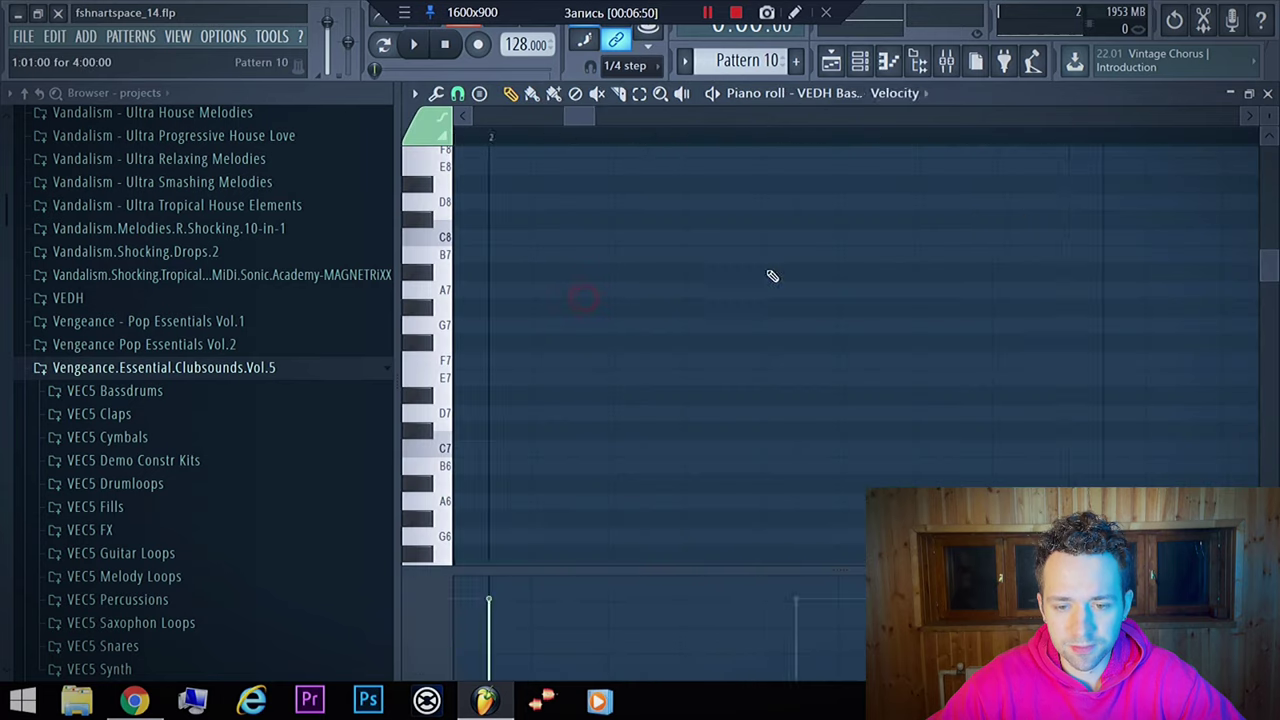
Step: In FL Studio, play back the current pattern and close the bass drum channel's piano roll to return to the playlist and channel rack
{"action": "key", "text": "space"}
{"action": "left_click", "coordinate": [1268, 93]}
{"action": "left_click", "coordinate": [855, 69]}
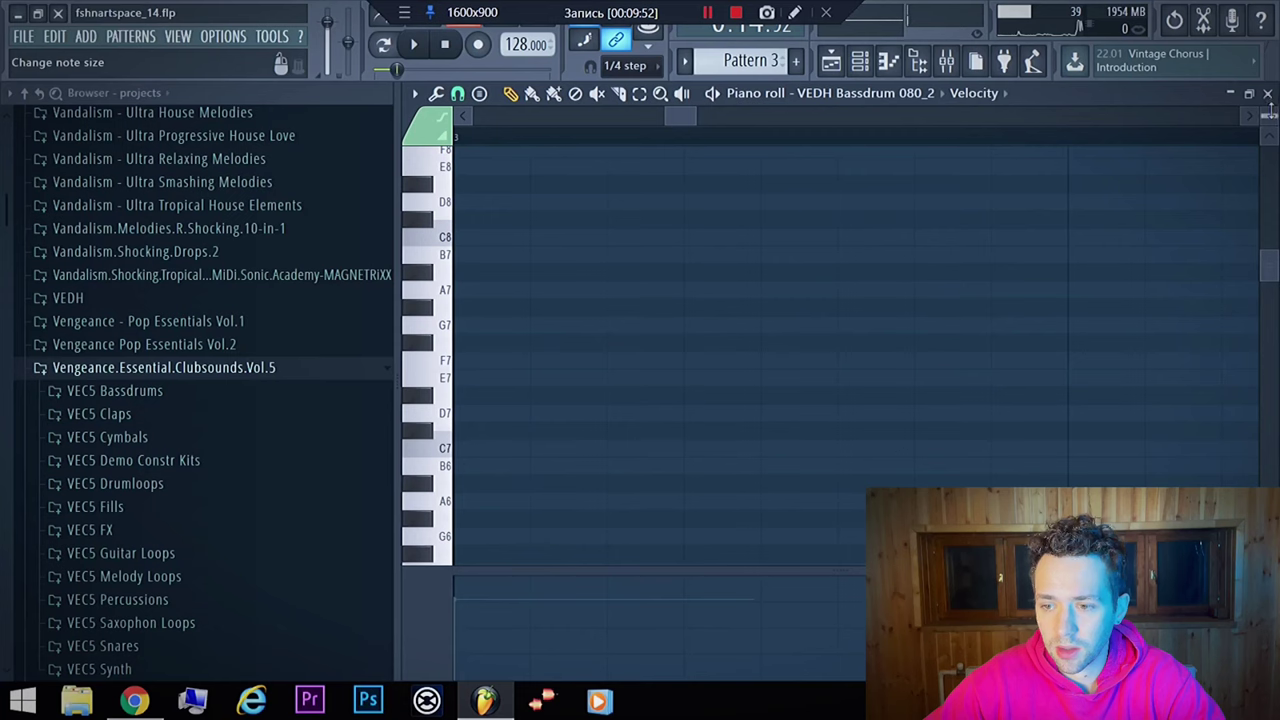
{"action": "left_click", "coordinate": [1267, 93]}
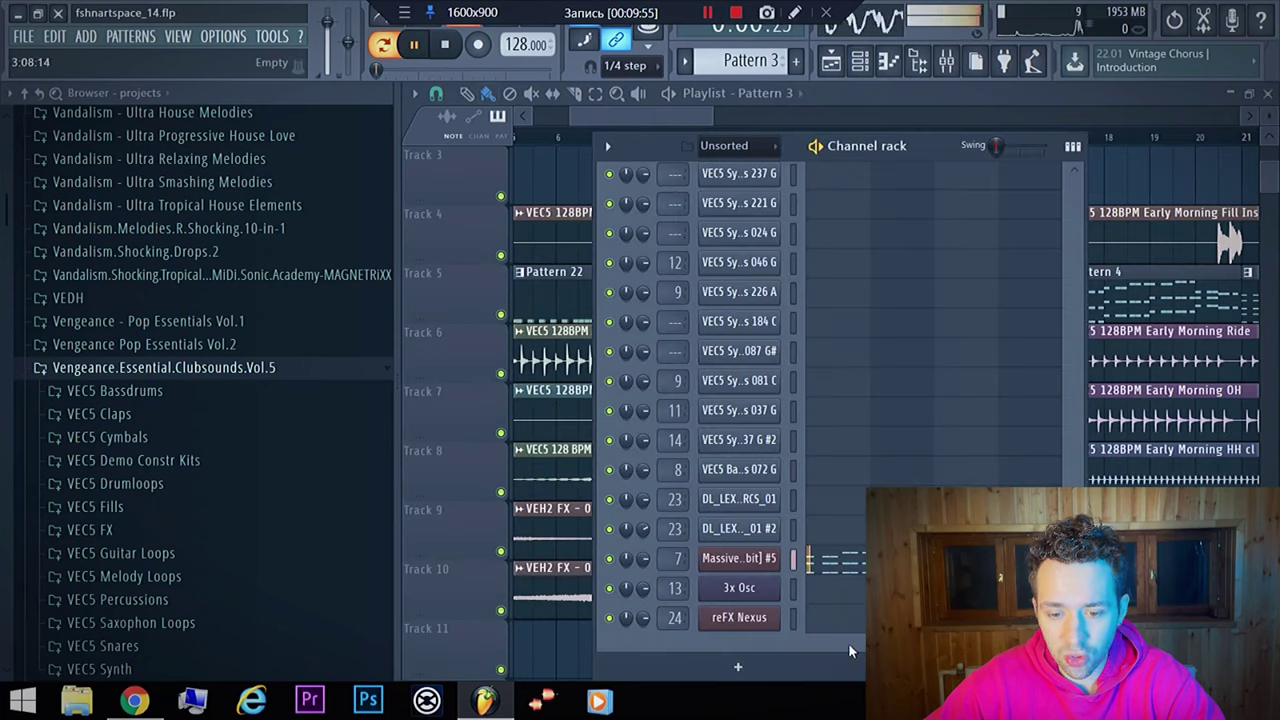
Step: Send the 128_B_4 MIDI file from the MIDI folder to the Massive #5 channel in Pattern 4 and audition the melody
{"action": "left_click", "coordinate": [739, 558]}
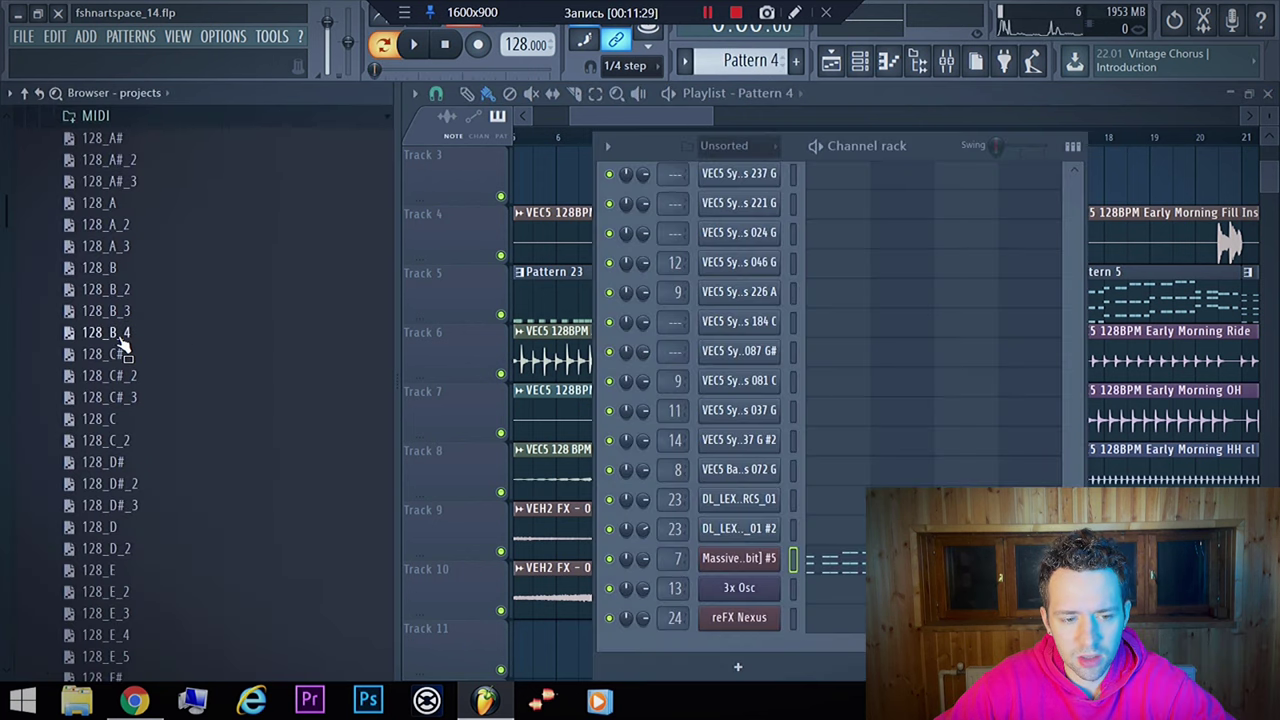
{"action": "right_click", "coordinate": [121, 342]}
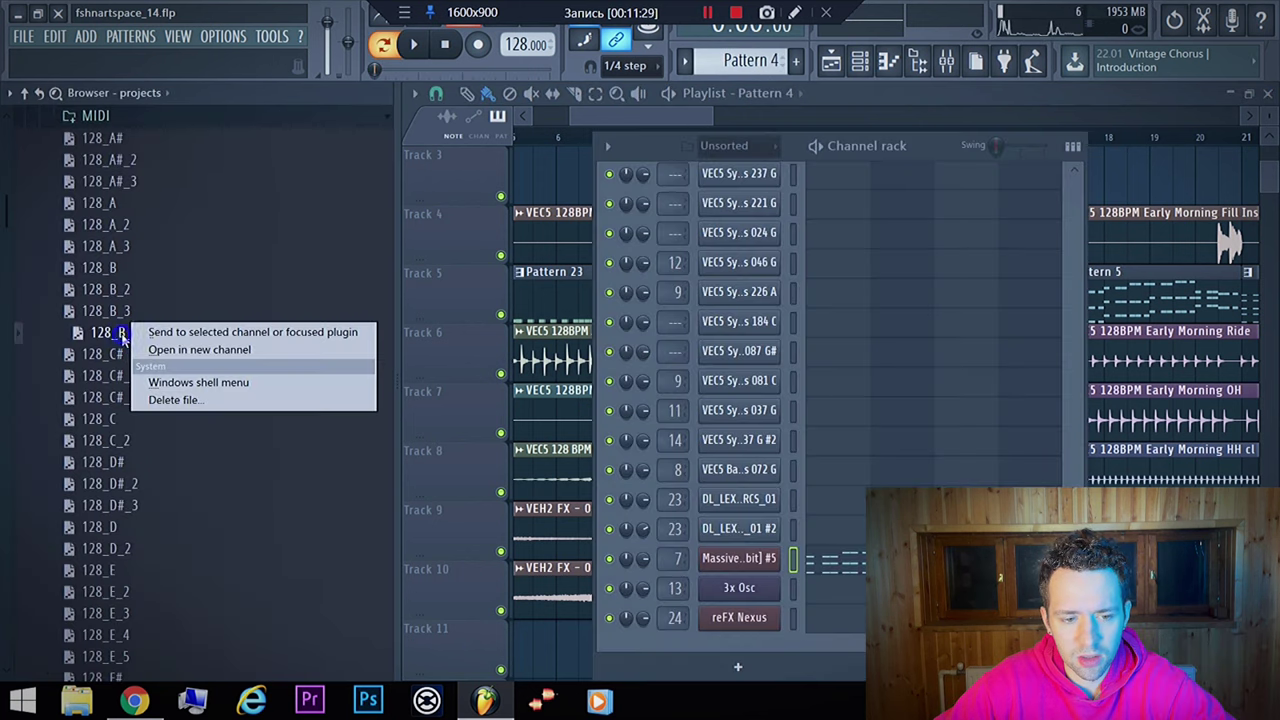
{"action": "left_click", "coordinate": [245, 338]}
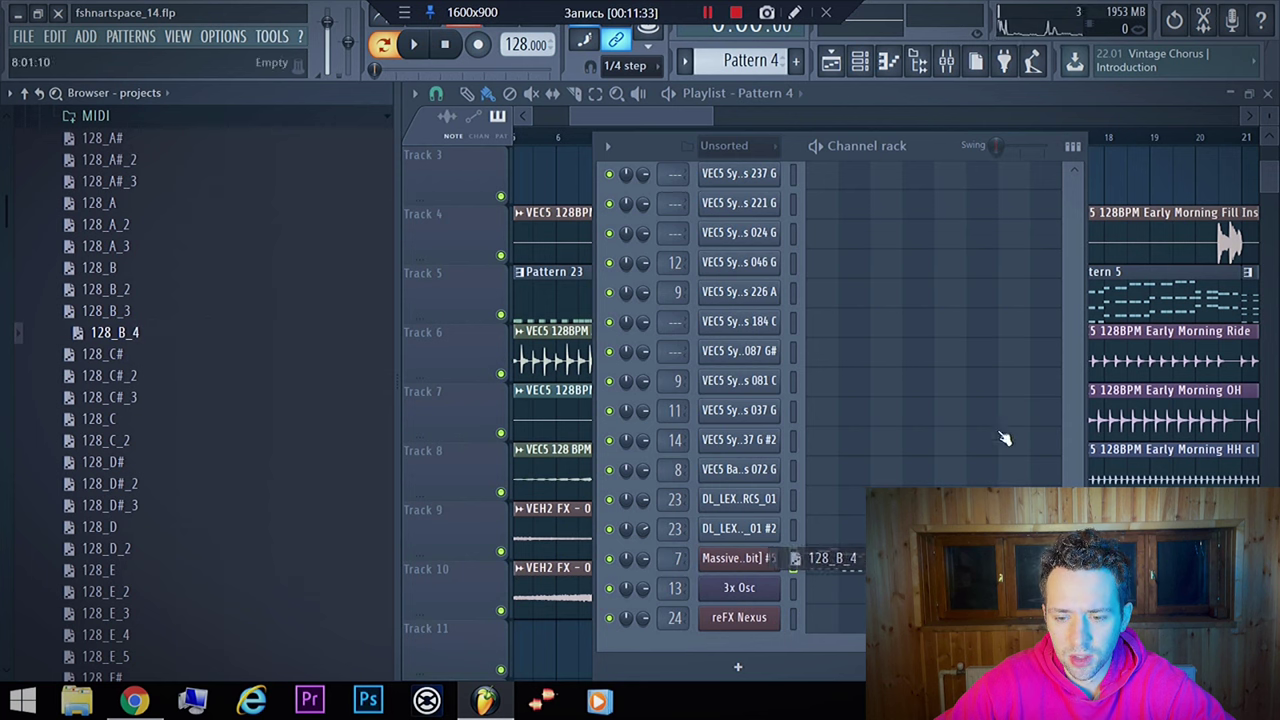
{"action": "key", "text": "space"}
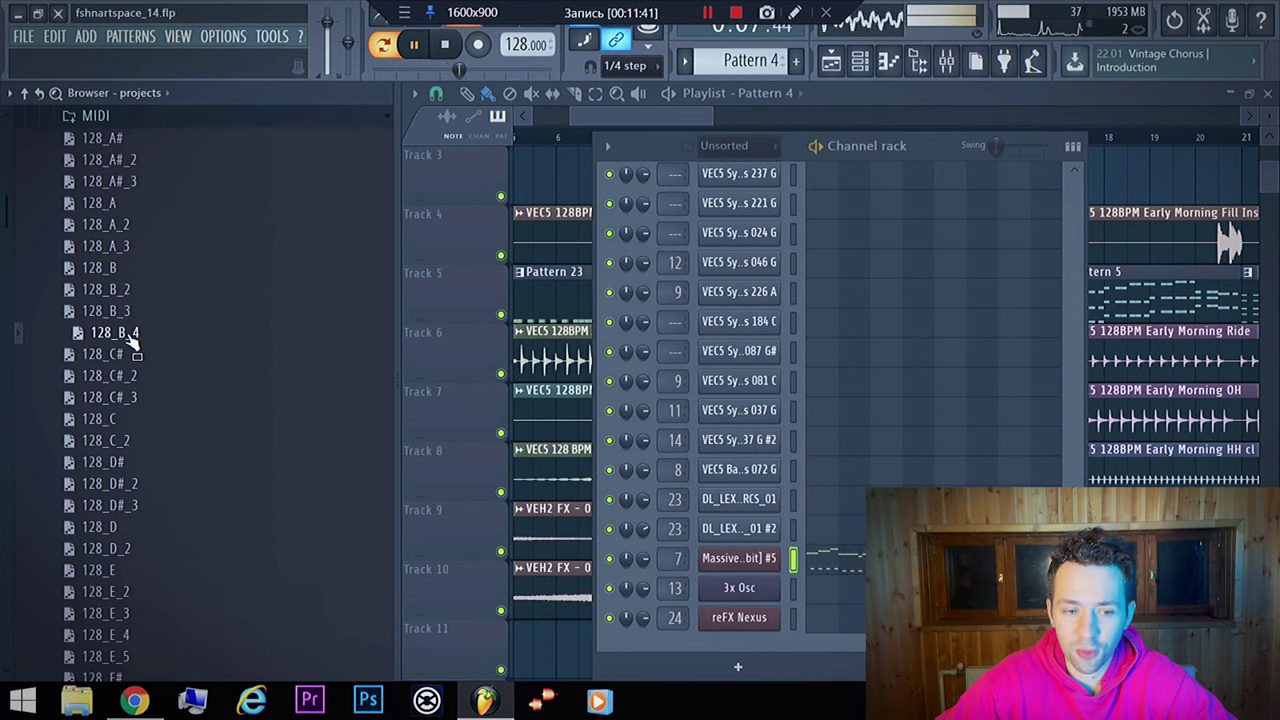
{"action": "key", "text": "space"}
{"action": "key", "text": "F7"}
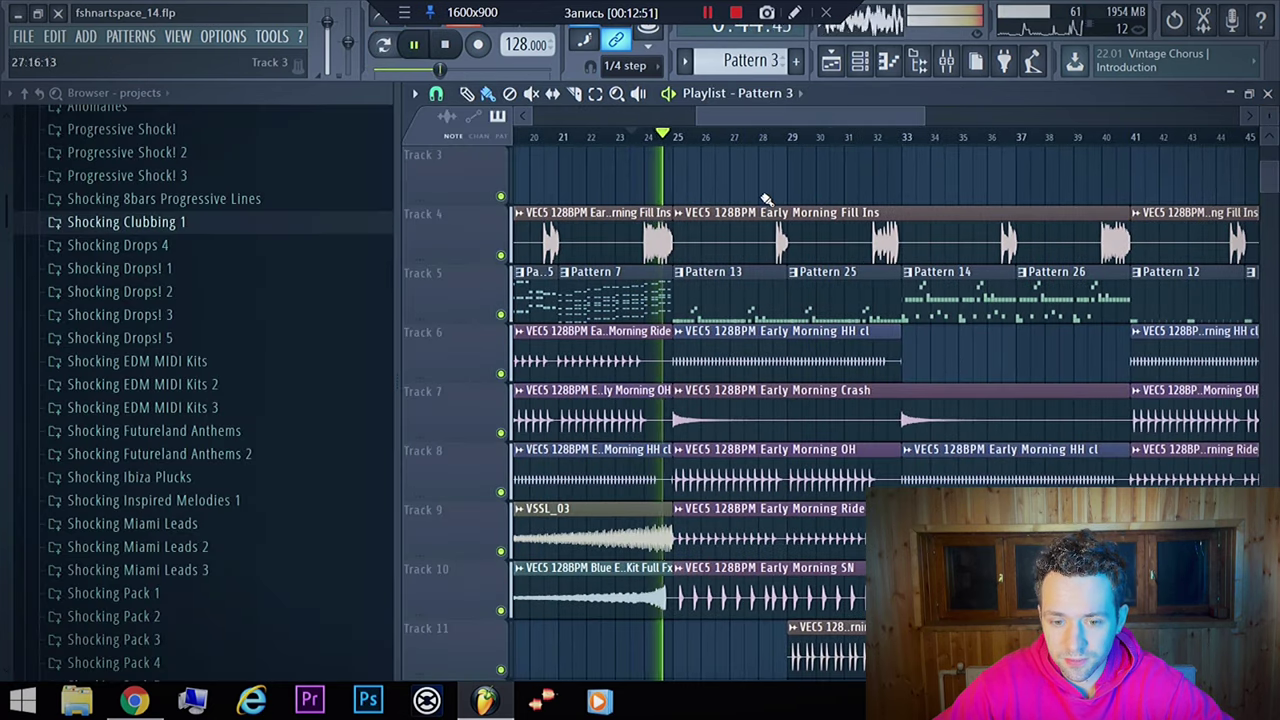
Step: Open the sampler settings of the VEC5 Synth Shots 046 G channel, inspect the sample, and bring the channel rack back in front
{"action": "scroll", "coordinate": [763, 198], "scroll_direction": "up", "scroll_amount": 2}
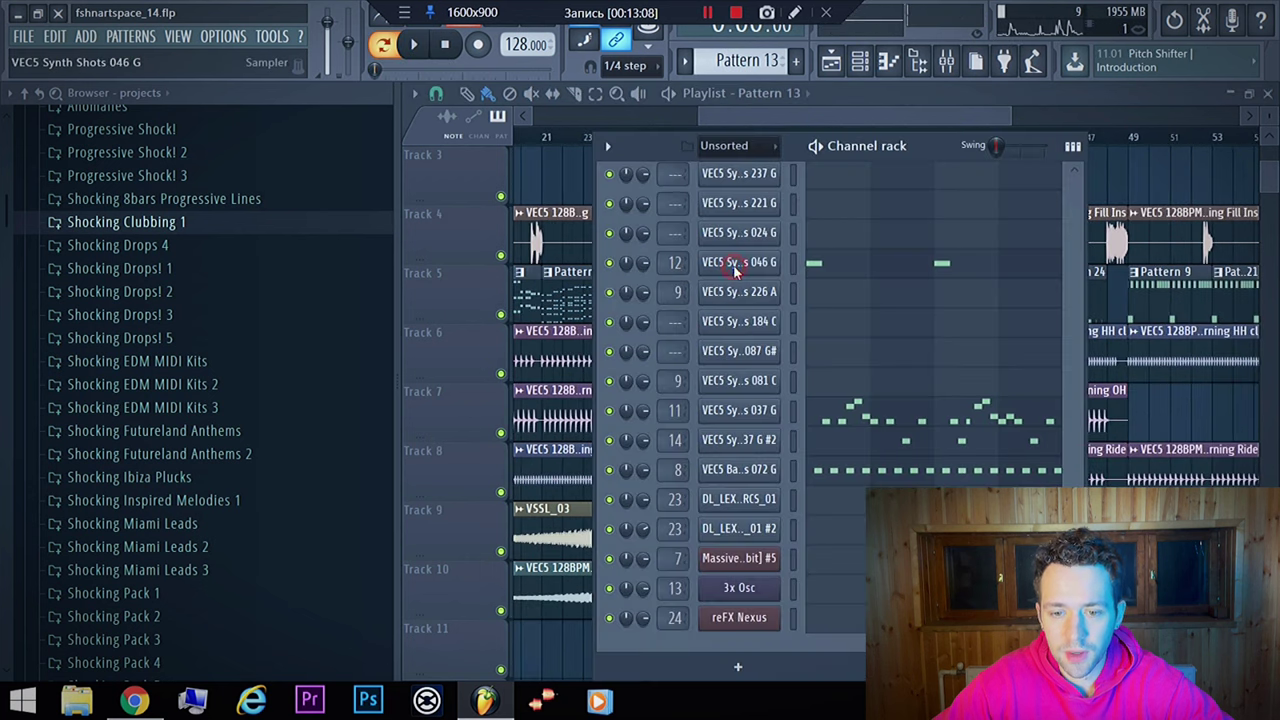
{"action": "left_click", "coordinate": [738, 263]}
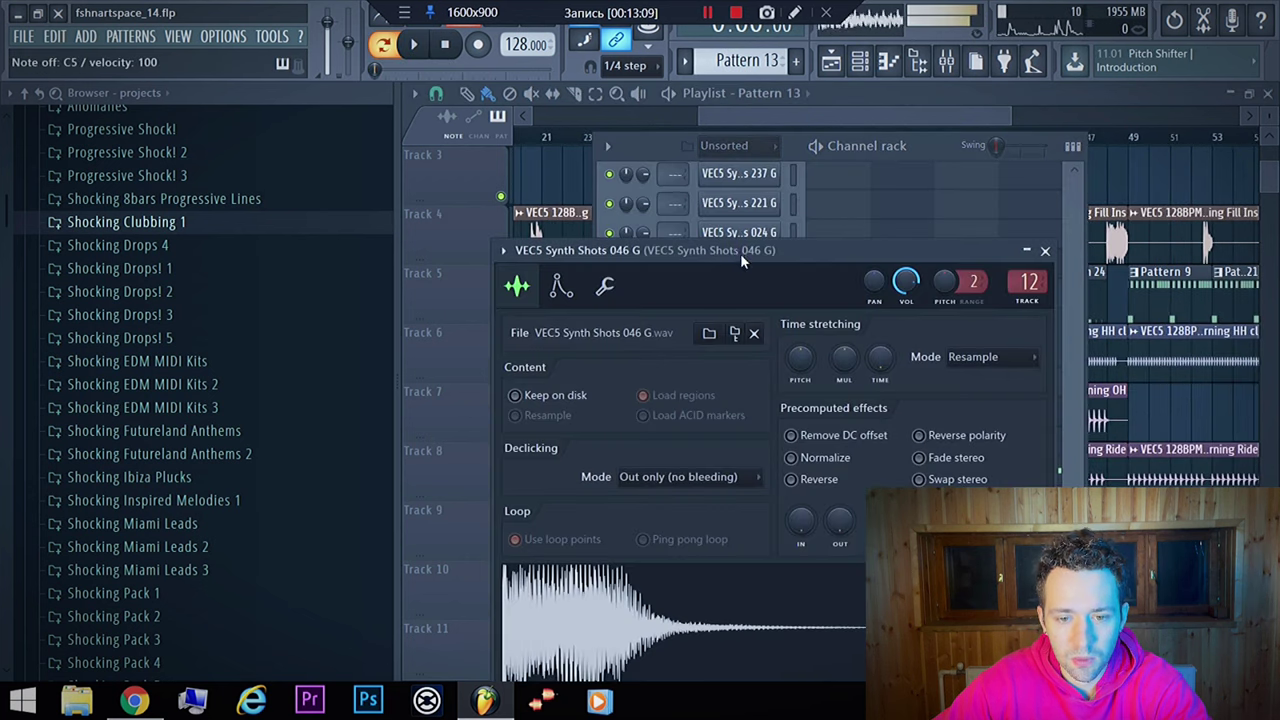
{"action": "left_click_drag", "start_coordinate": [740, 253], "coordinate": [872, 232]}
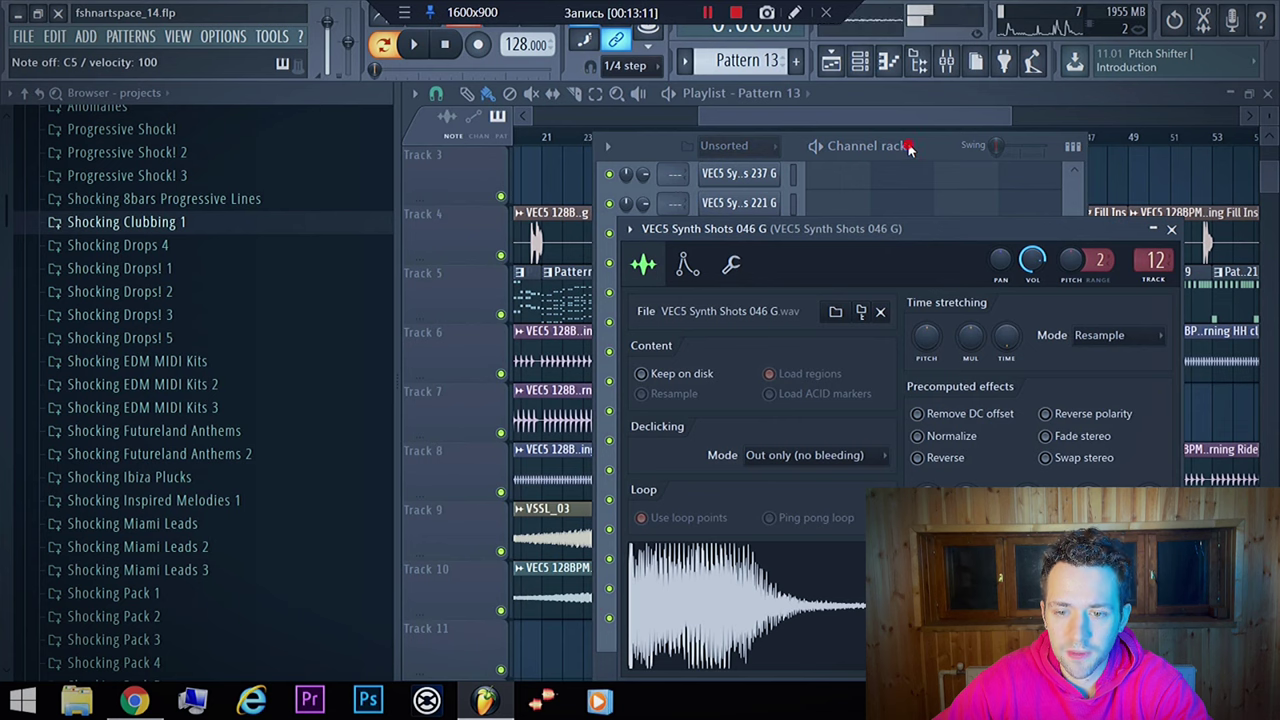
{"action": "left_click", "coordinate": [904, 144]}
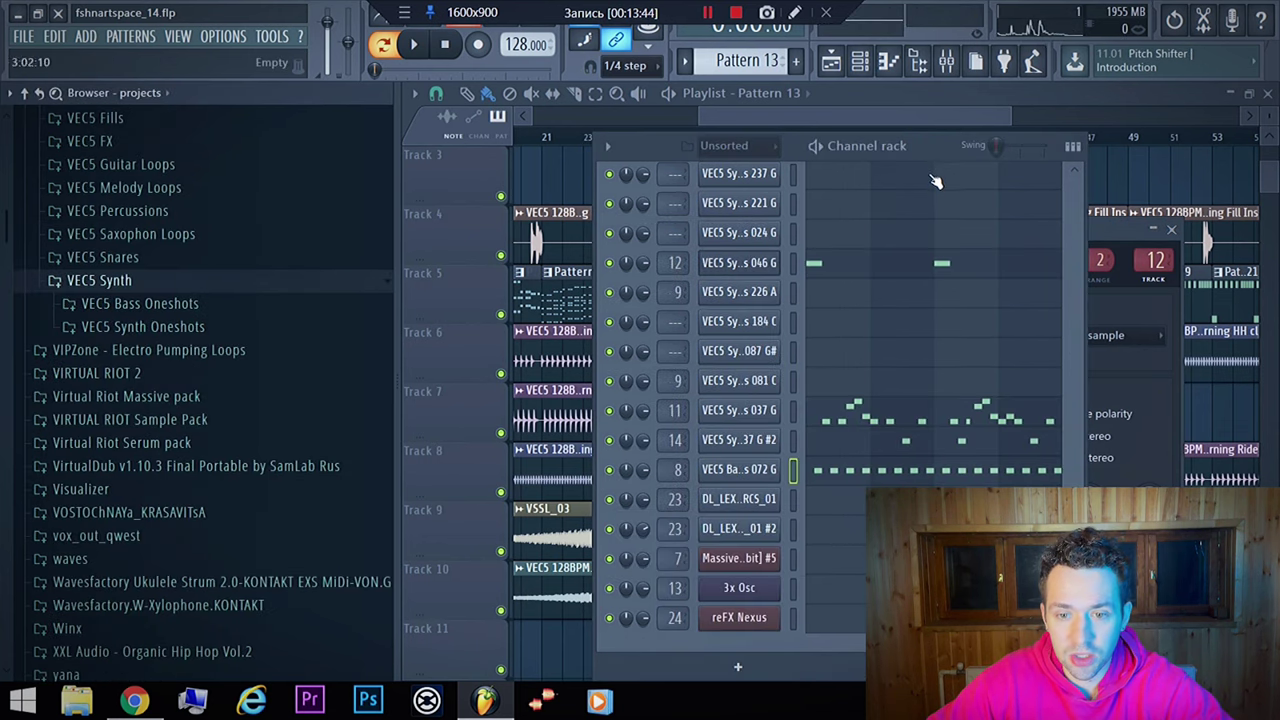
Step: Play back the pattern and preview the samples in the VEC5 Synth Oneshots folder down to VEC5 Synth Shots 012 C
{"action": "key", "text": "space"}
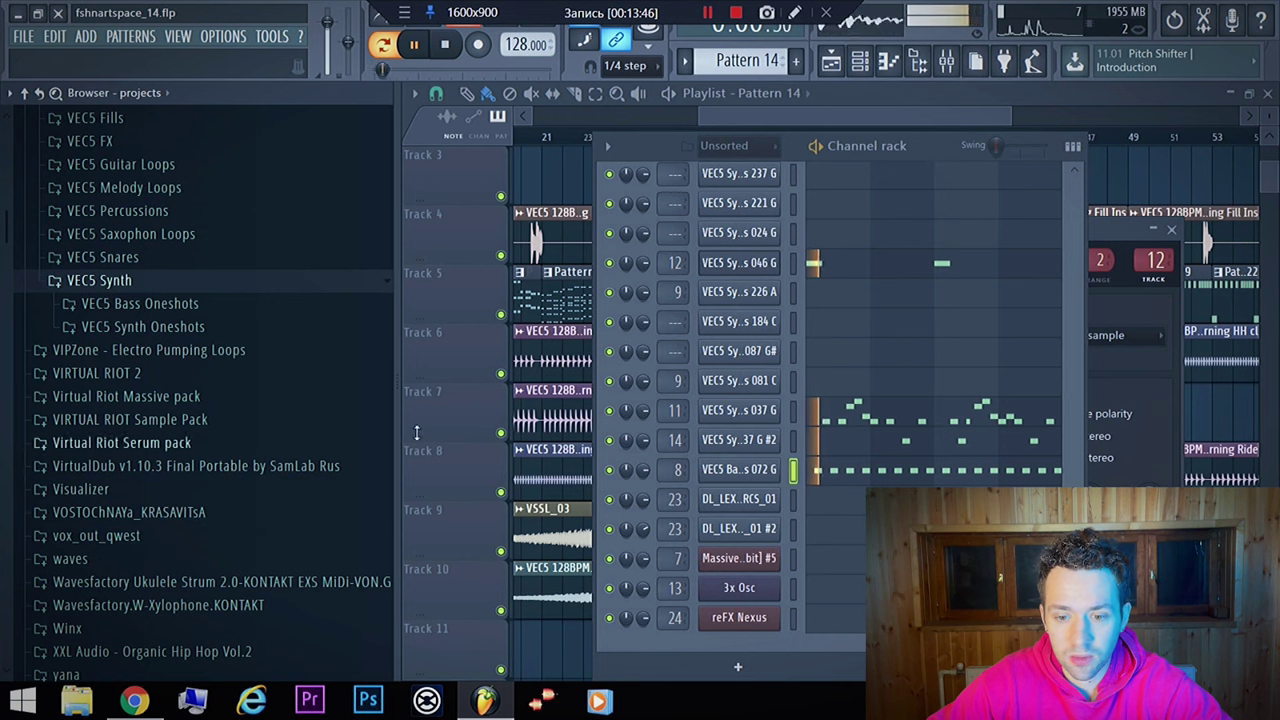
{"action": "key", "text": "space"}
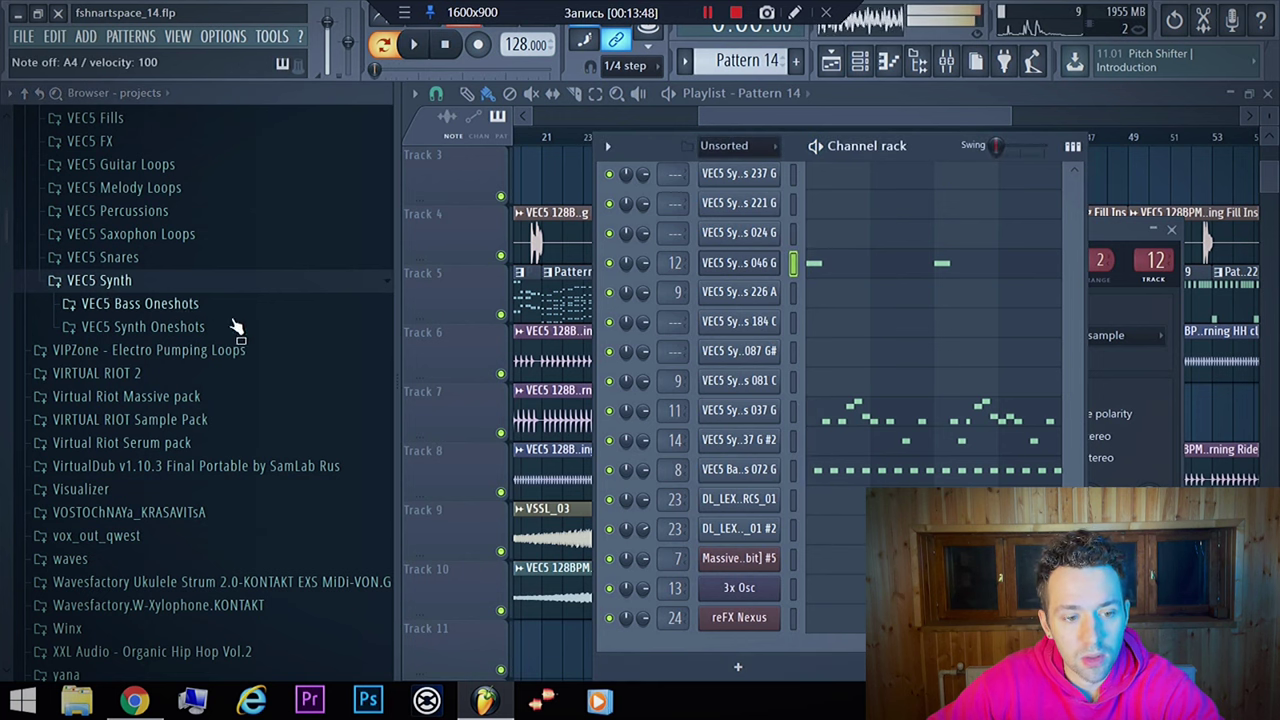
{"action": "left_click", "coordinate": [160, 326]}
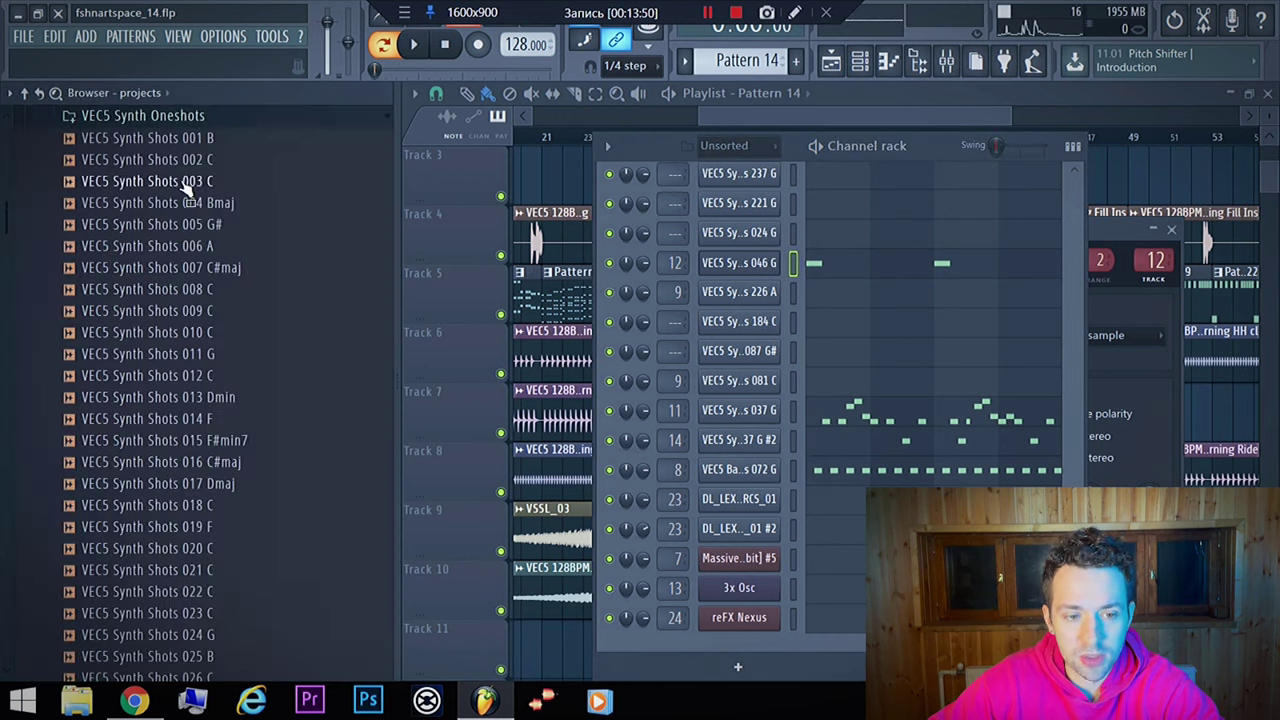
{"action": "key", "text": "Down"}
{"action": "key", "text": "Down"}
{"action": "key", "text": "Down"}
{"action": "key", "text": "Down"}
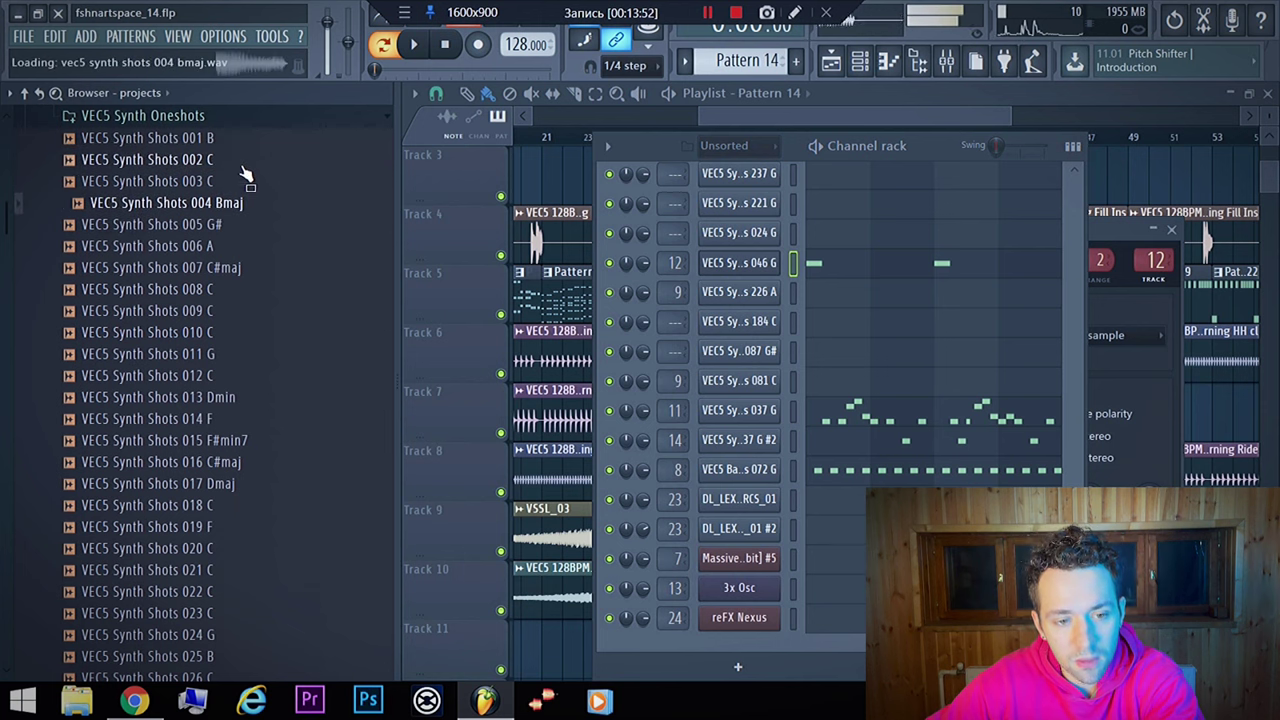
{"action": "key", "text": "Down"}
{"action": "key", "text": "Down"}
{"action": "key", "text": "Down"}
{"action": "key", "text": "Down"}
{"action": "key", "text": "Down"}
{"action": "key", "text": "Down"}
{"action": "key", "text": "Down"}
{"action": "key", "text": "Up"}
{"action": "key", "text": "Down"}
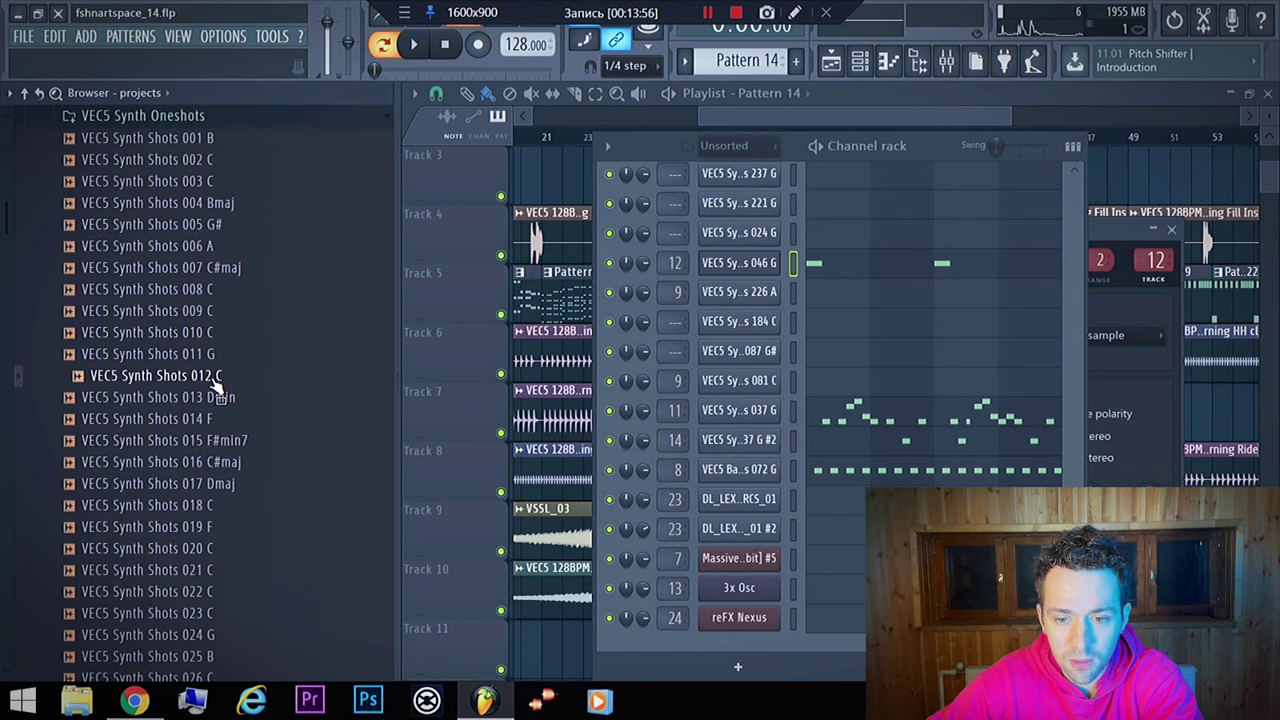
Step: Replace the VEC5 Synth Shots 046 G channel's sample with VEC5 Synth Shots 012 C and play Pattern 14
{"action": "middle_click", "coordinate": [214, 379]}
{"action": "key", "text": "space"}
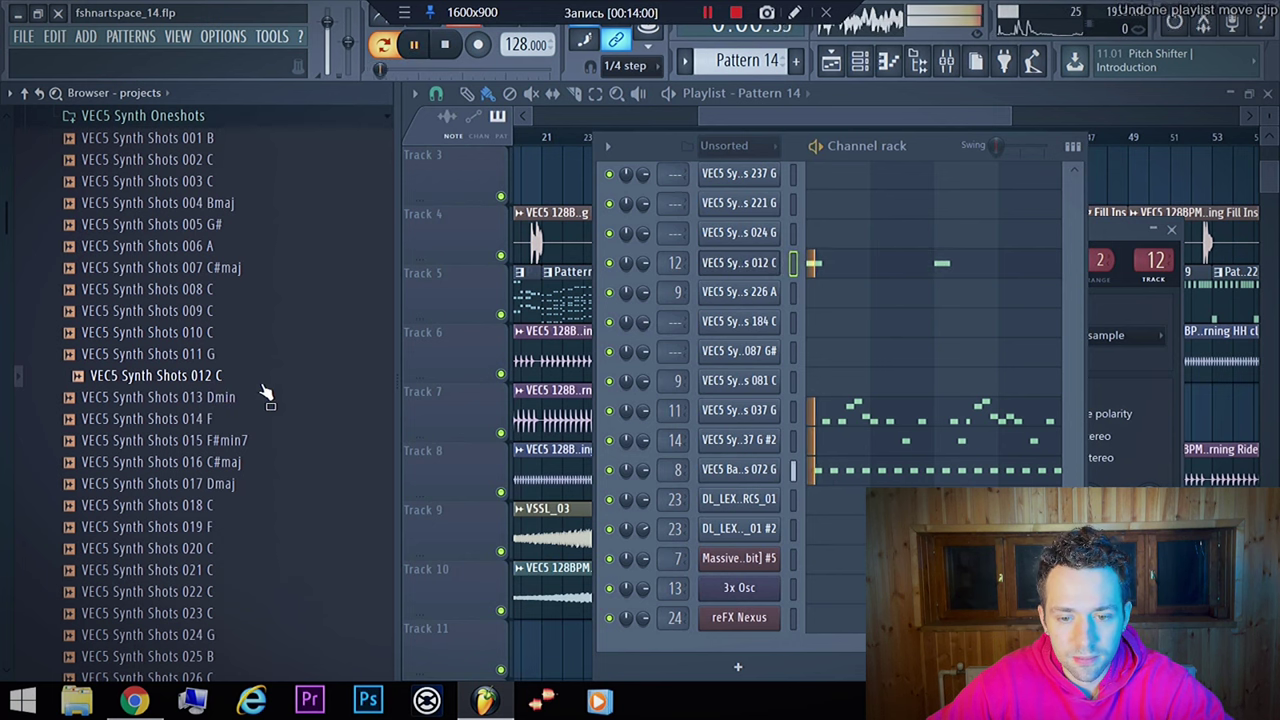
{"action": "key", "text": "space"}
Step: Lower the VEC5 Synth Shots 012 C channel's notes from C5 to G4 in the piano roll and listen to the pattern
{"action": "left_click", "coordinate": [880, 272]}
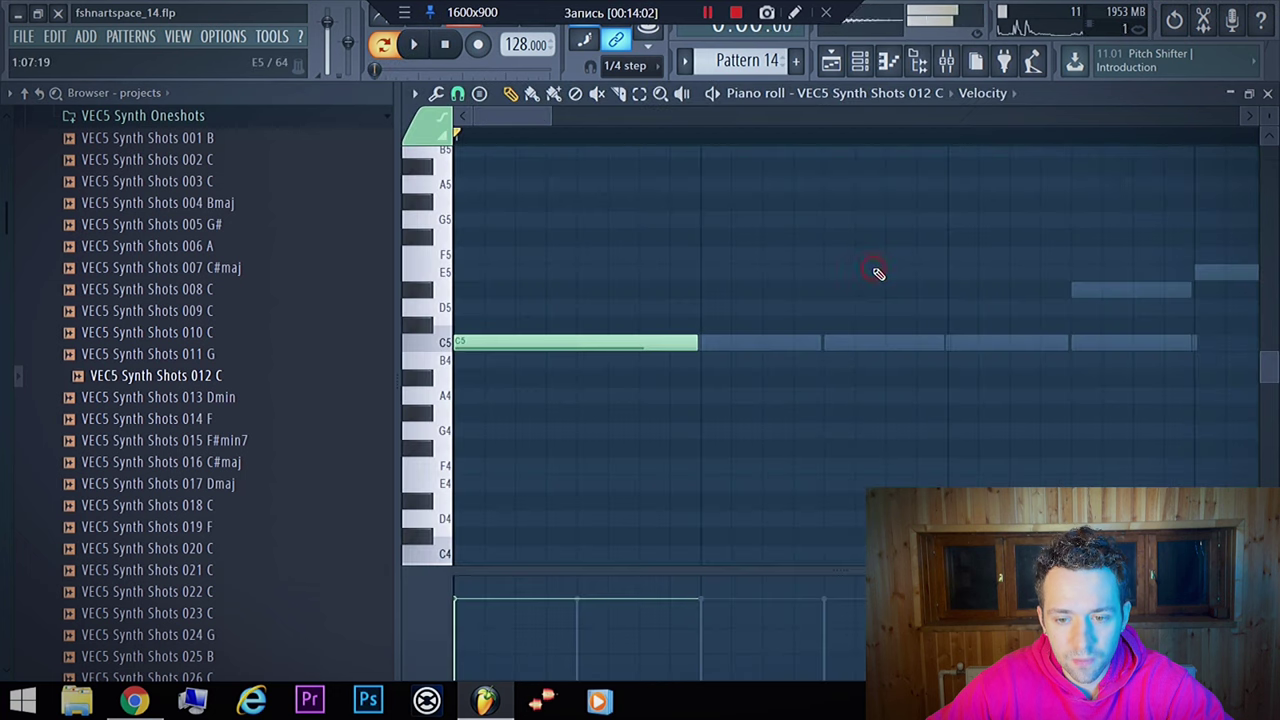
{"action": "left_click", "coordinate": [443, 341]}
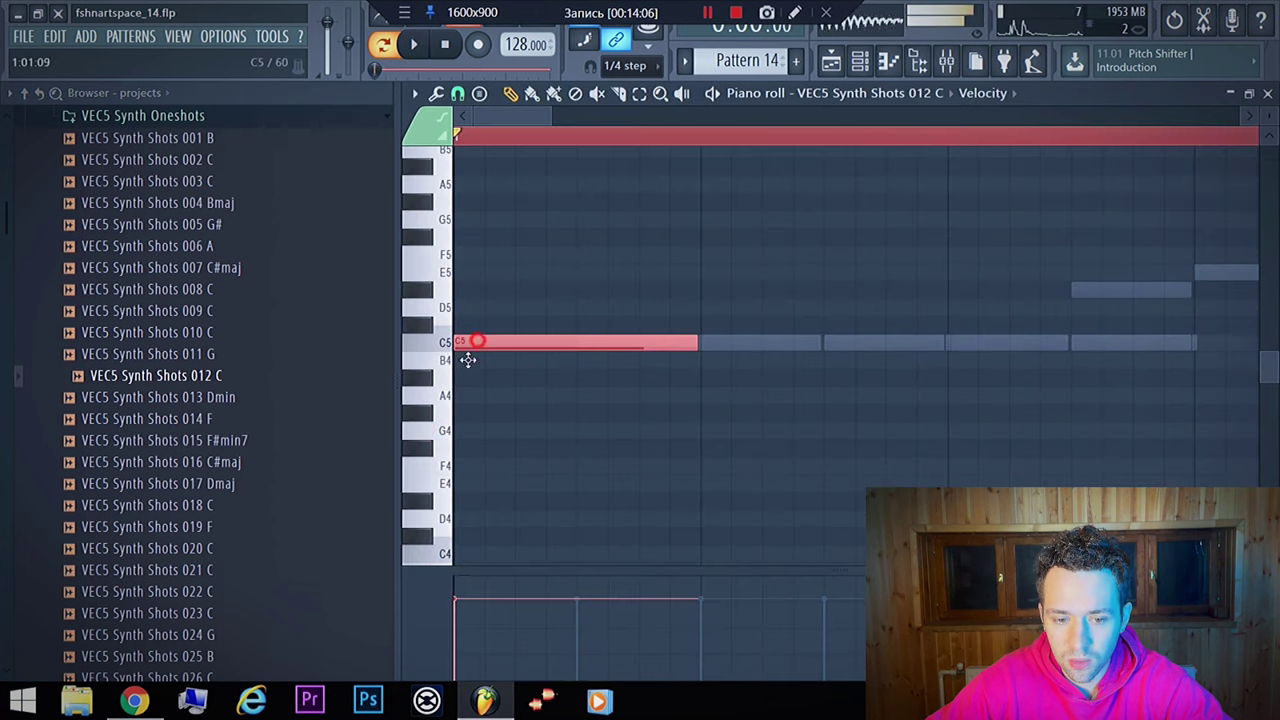
{"action": "left_click_drag", "start_coordinate": [468, 360], "coordinate": [449, 437]}
{"action": "key", "text": "space"}
{"action": "scroll", "coordinate": [580, 346], "scroll_direction": "down", "scroll_amount": 3}
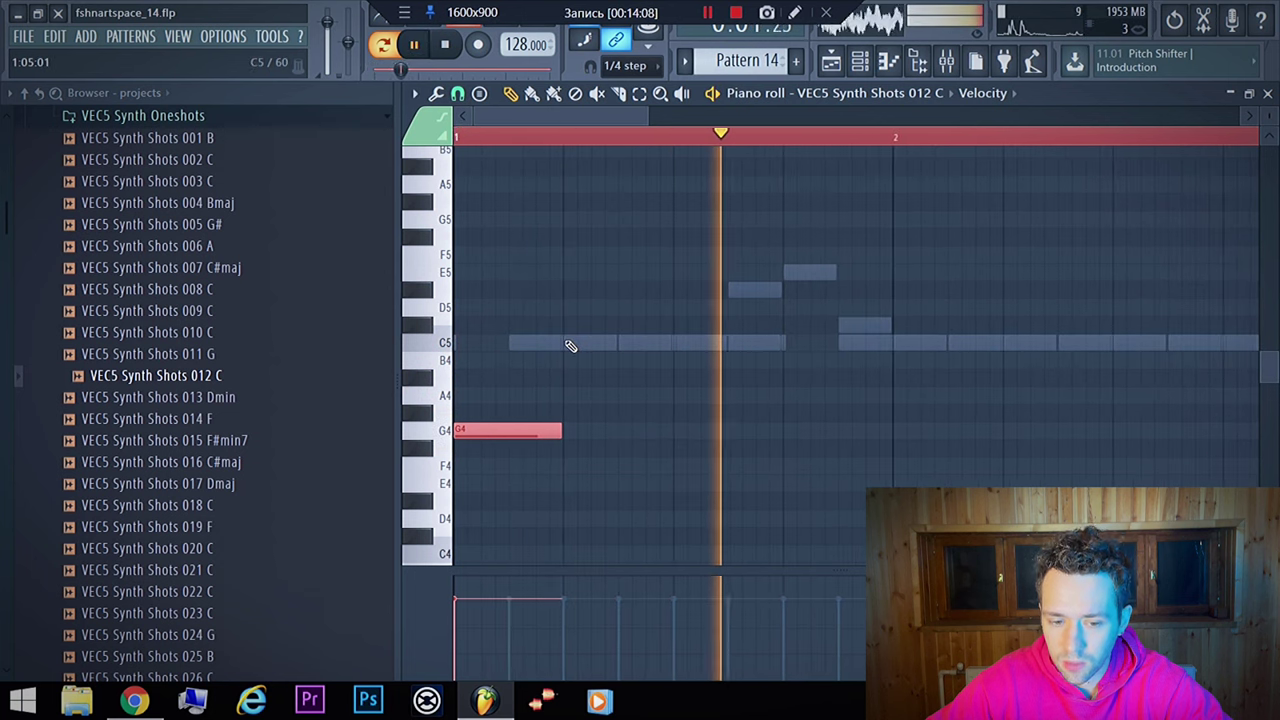
{"action": "scroll", "coordinate": [551, 357], "scroll_direction": "down", "scroll_amount": 2}
{"action": "left_click", "coordinate": [905, 430]}
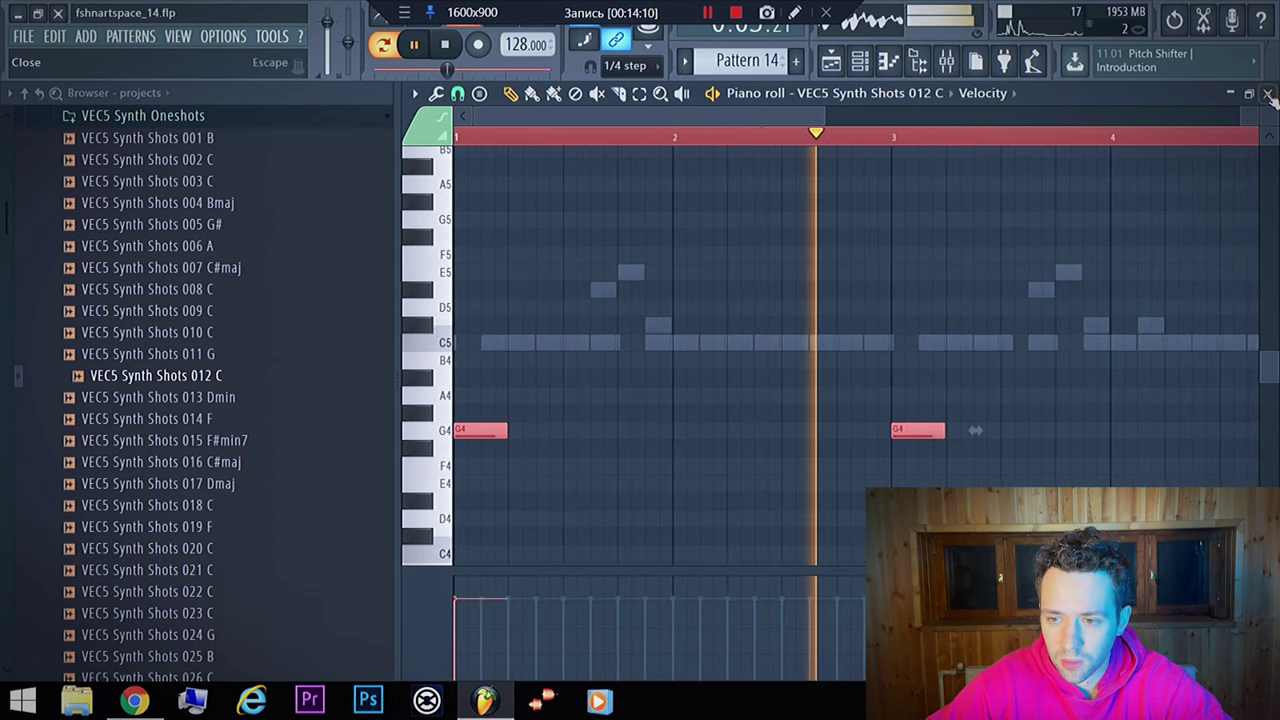
{"action": "left_click", "coordinate": [1269, 94]}
{"action": "key", "text": "space"}
Step: Transpose all notes of the VEC5 Synth Shots 012 C channel down one octave to G3 while playing the pattern
{"action": "left_click", "coordinate": [828, 266]}
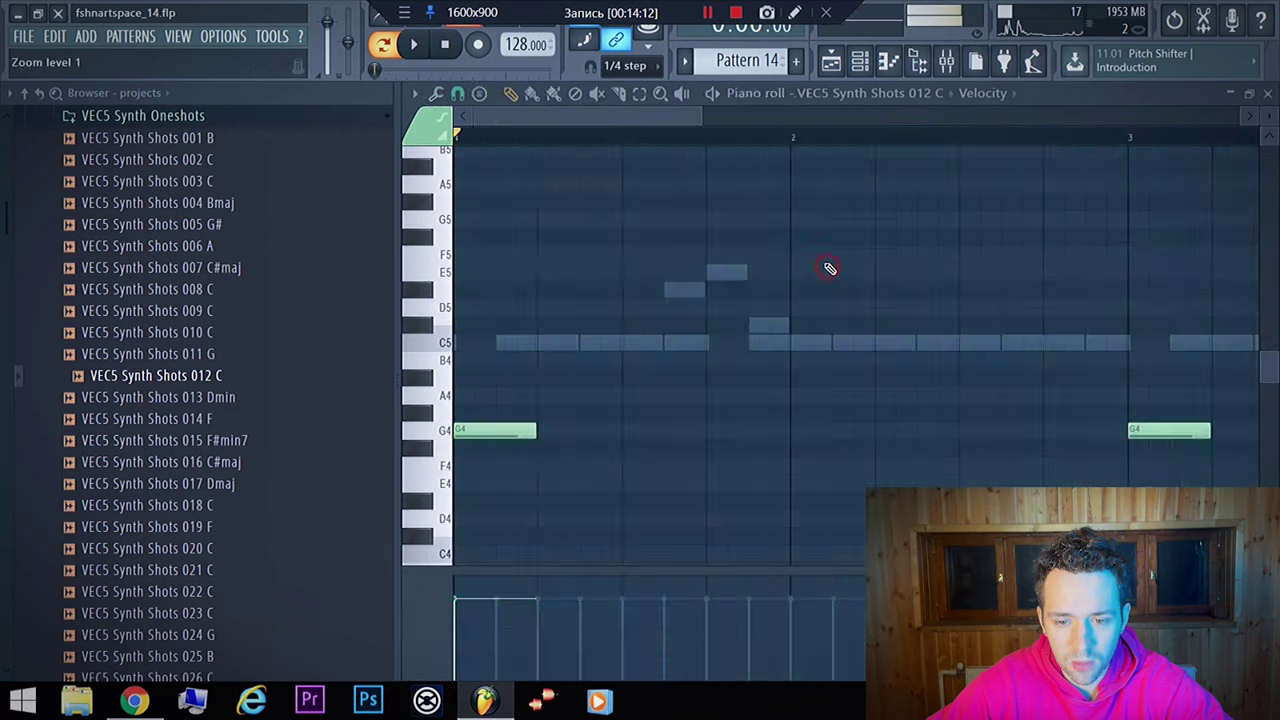
{"action": "key", "text": "ctrl+a"}
{"action": "key", "text": "space"}
{"action": "key", "text": "ctrl+Down"}
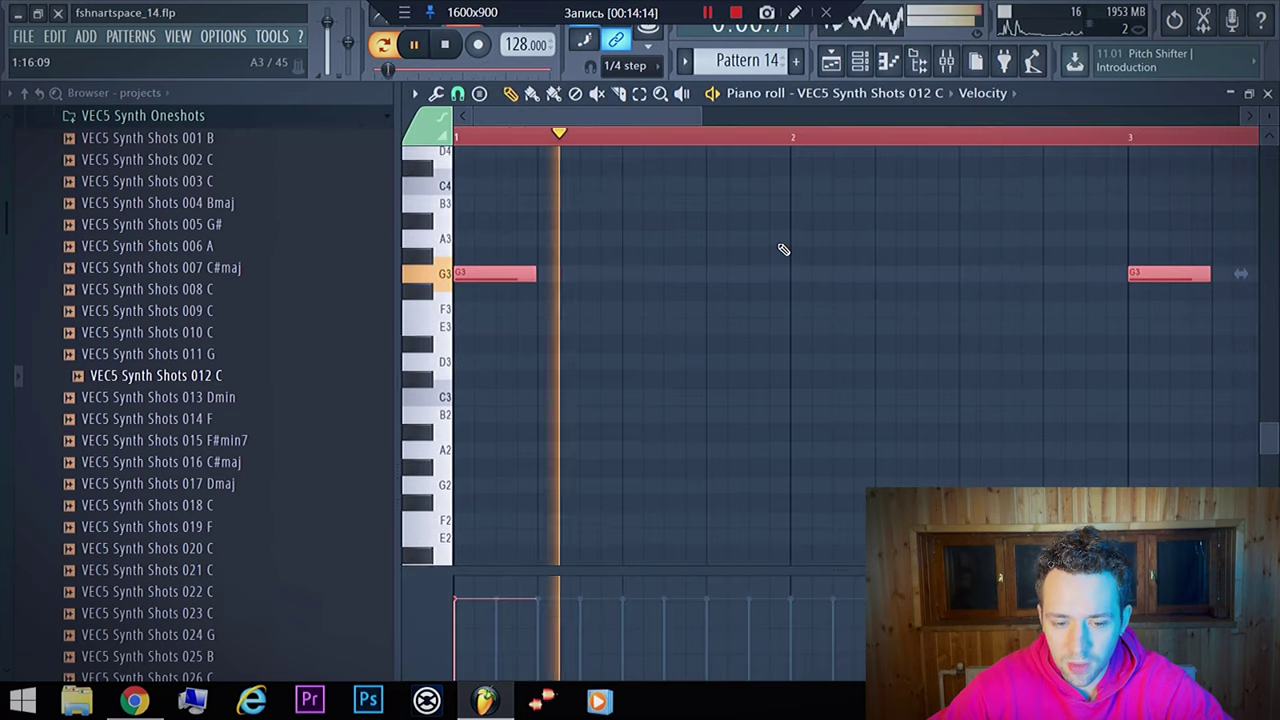
{"action": "key", "text": "Delete"}
{"action": "key", "text": "space"}
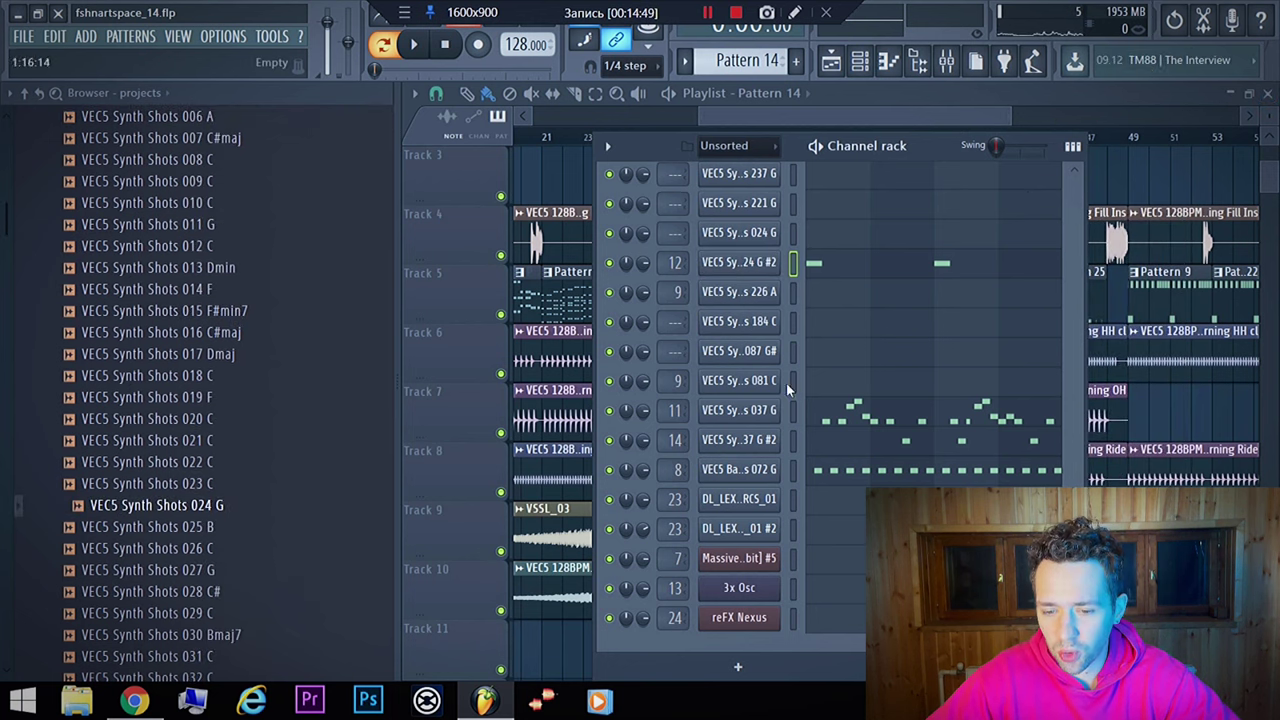
Step: Audition the VEC5 Synth Shots 037 G channel and play back Pattern 14
{"action": "key", "text": "c"}
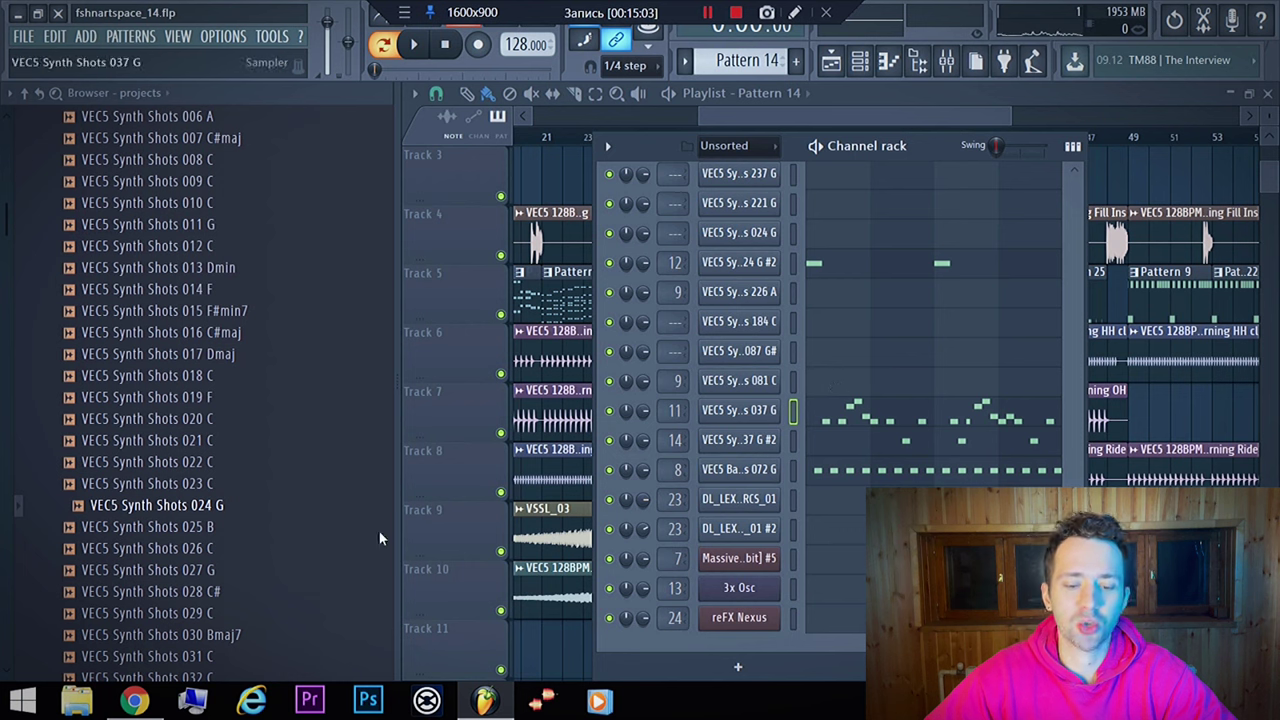
{"action": "mouse_move", "coordinate": [140, 702]}
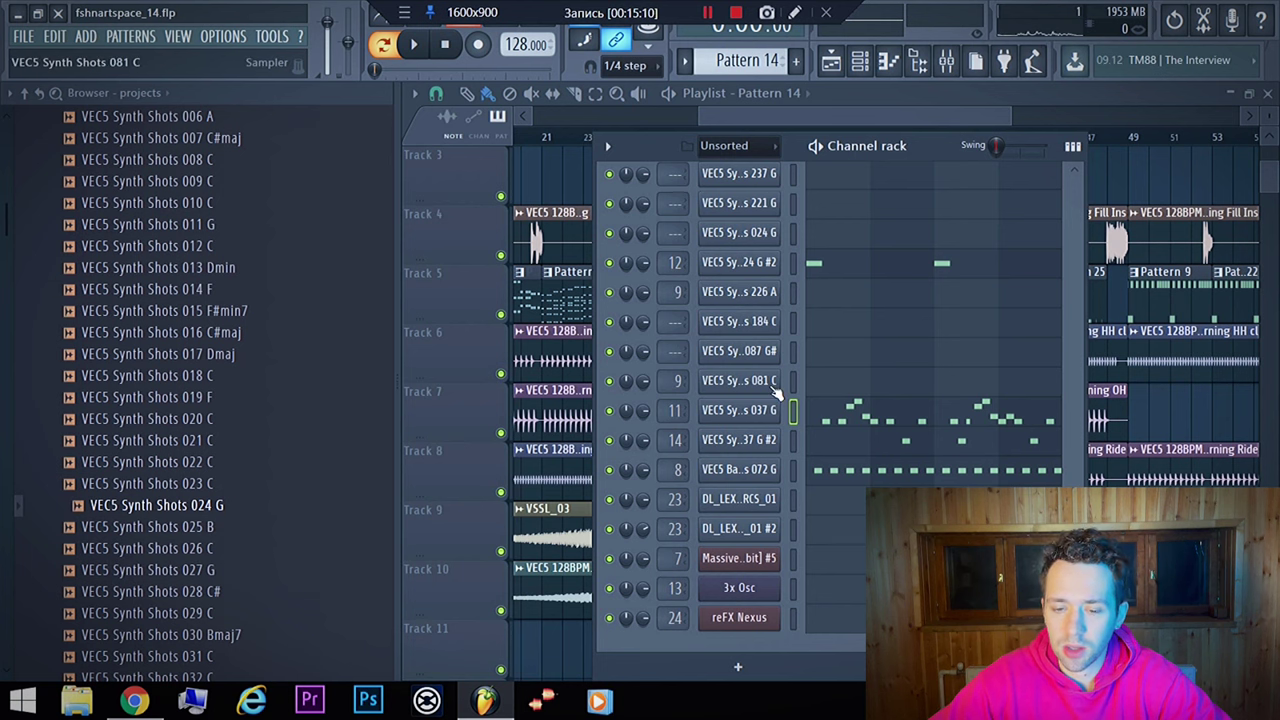
{"action": "key", "text": "space"}
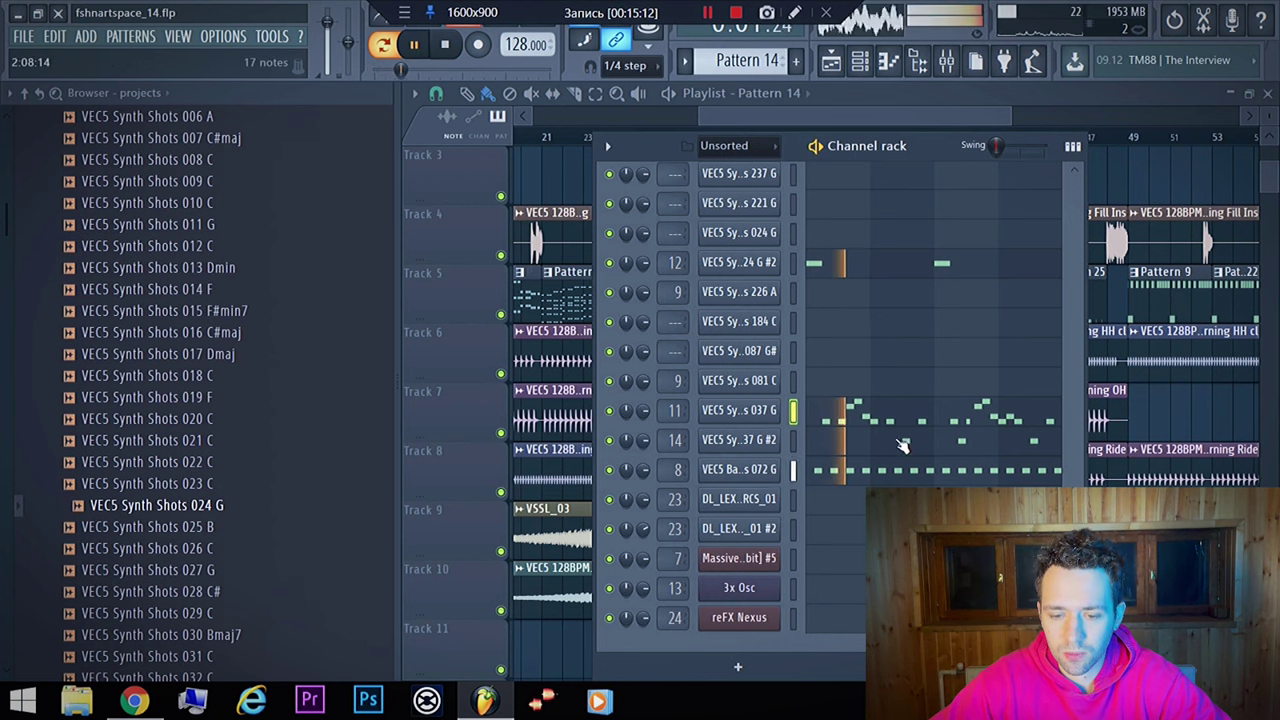